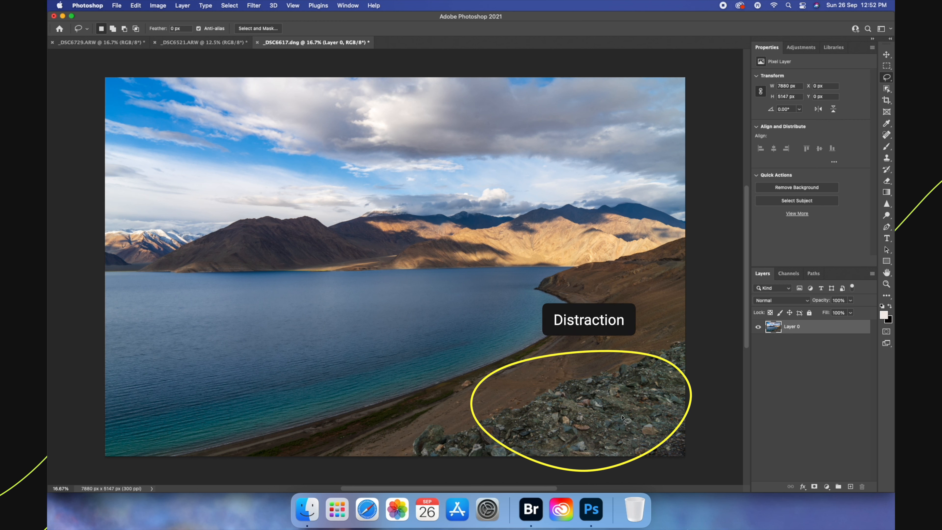
# - In _DSC6729.ARW, lasso the rocky bank at the lake's lower-right corner, remove it with Content-Aware Fill onto a new layer, and deselect
pyautogui.click(203, 42)
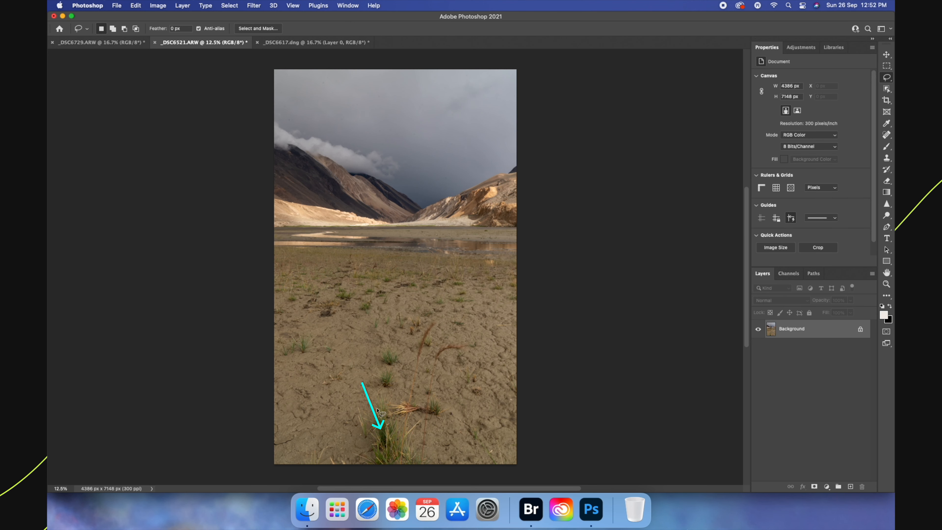
pyautogui.click(101, 43)
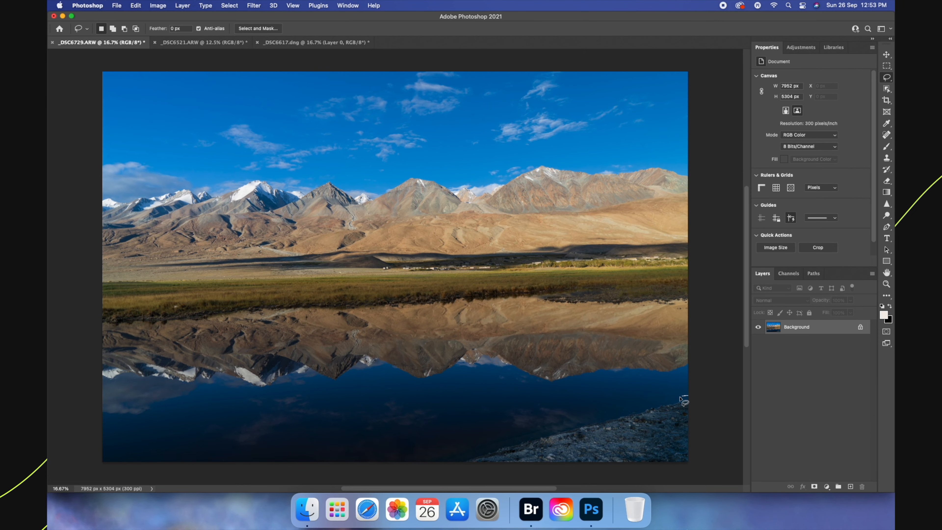
pyautogui.moveTo(682, 399)
pyautogui.mouseDown()
pyautogui.moveTo(430, 458)
pyautogui.moveTo(512, 475)
pyautogui.moveTo(706, 474)
pyautogui.moveTo(703, 400)
pyautogui.mouseUp()
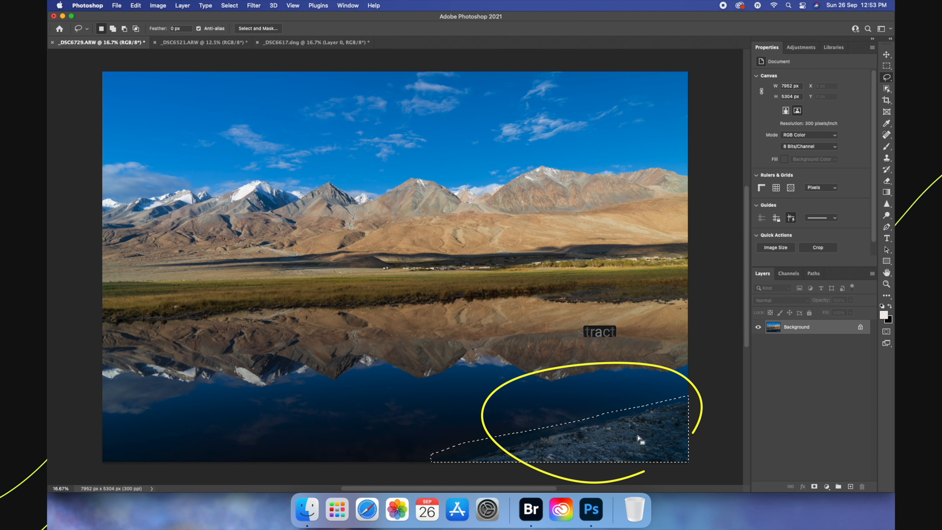
pyautogui.rightClick(594, 442)
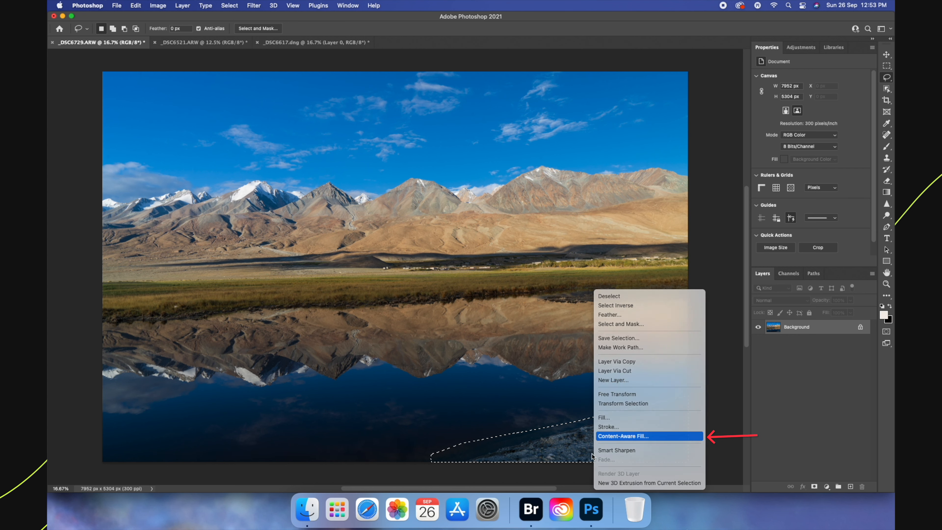
pyautogui.click(636, 437)
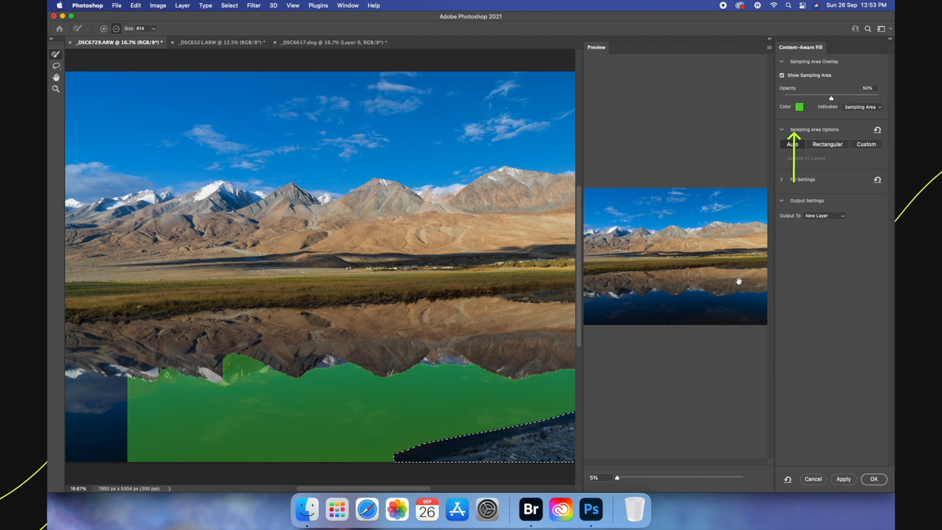
pyautogui.click(874, 479)
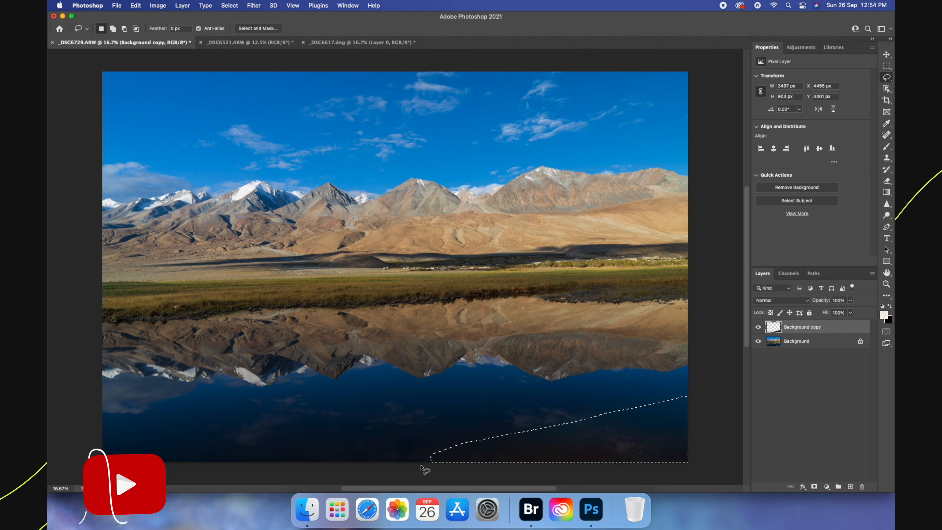
pyautogui.click(230, 5)
pyautogui.click(238, 24)
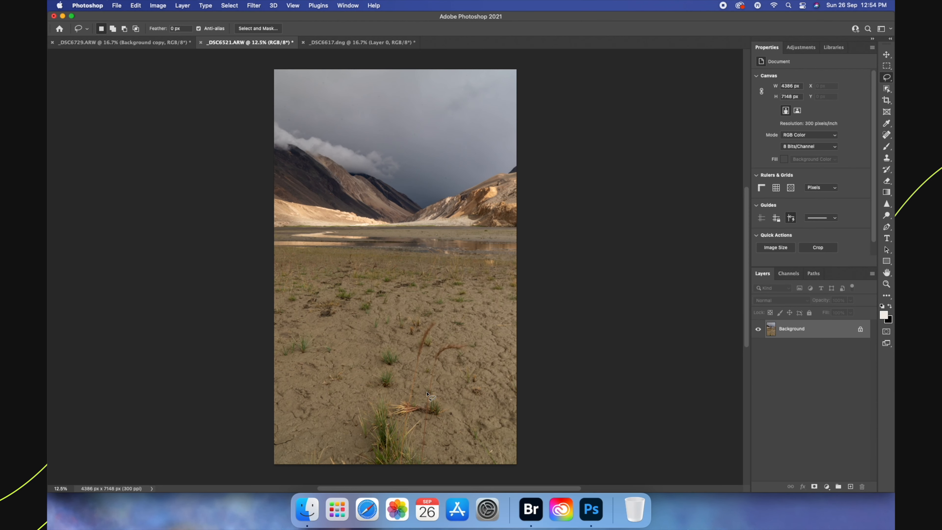
# - In _DSC6521.ARW, lasso the large grass clump at the photo's bottom edge, remove it with Content-Aware Fill onto a new layer, and deselect
pyautogui.moveTo(427, 393)
pyautogui.mouseDown()
pyautogui.moveTo(369, 387)
pyautogui.moveTo(334, 410)
pyautogui.moveTo(329, 434)
pyautogui.mouseUp()
pyautogui.moveTo(342, 468); pyautogui.dragTo(443, 476)
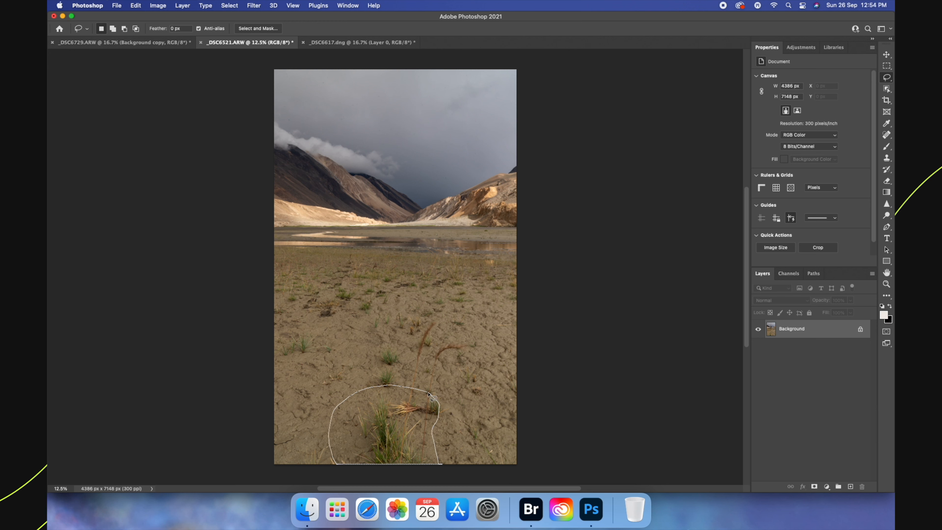
pyautogui.moveTo(429, 393); pyautogui.dragTo(430, 394)
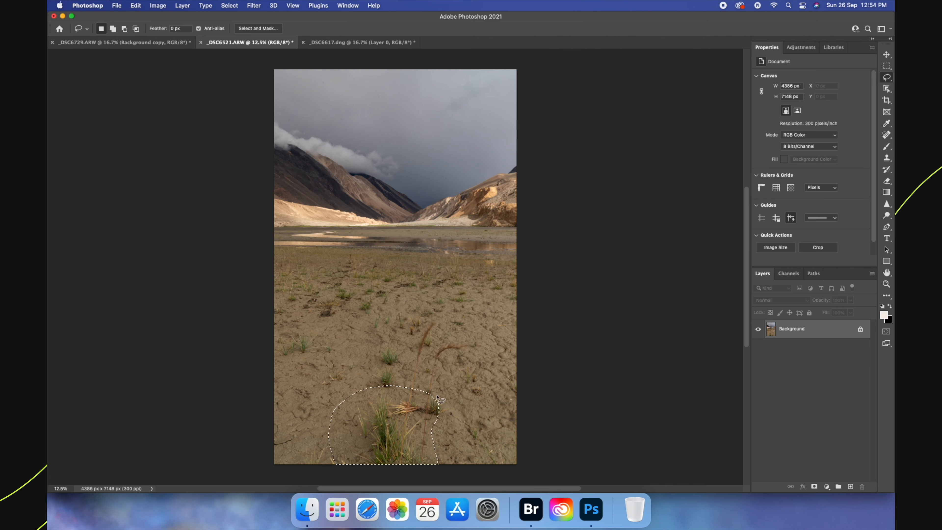
pyautogui.rightClick(398, 411)
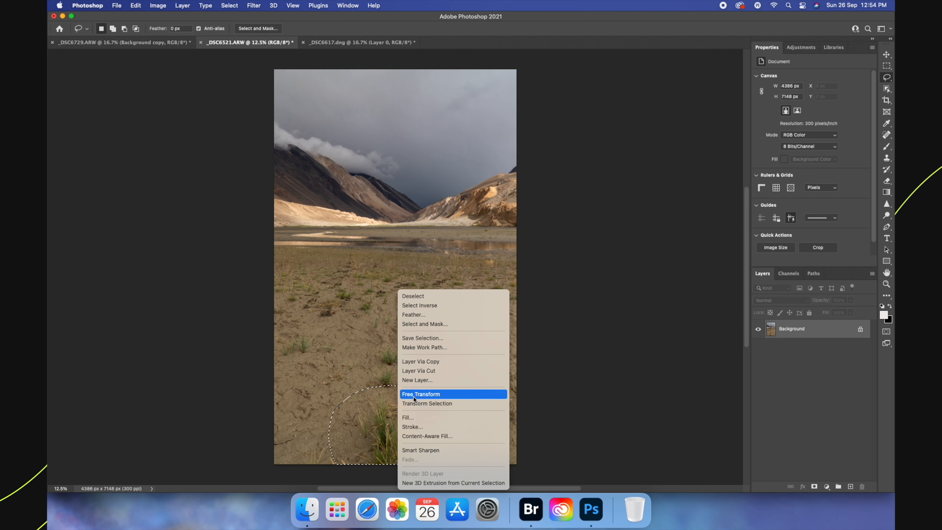
pyautogui.click(416, 437)
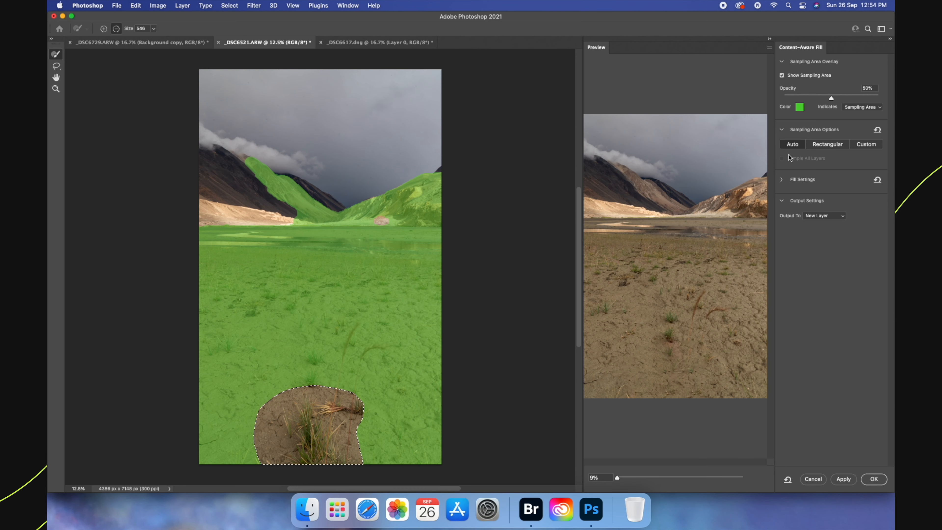
pyautogui.click(881, 482)
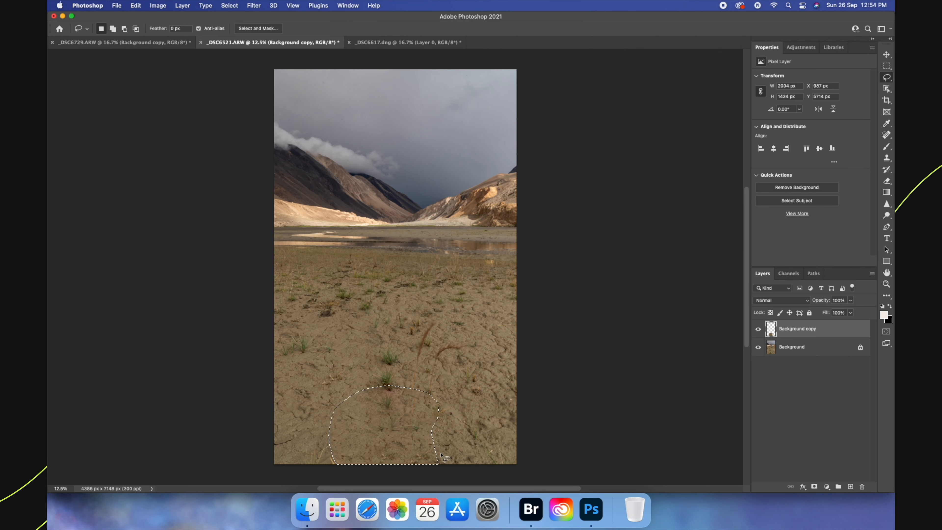
pyautogui.click(229, 5)
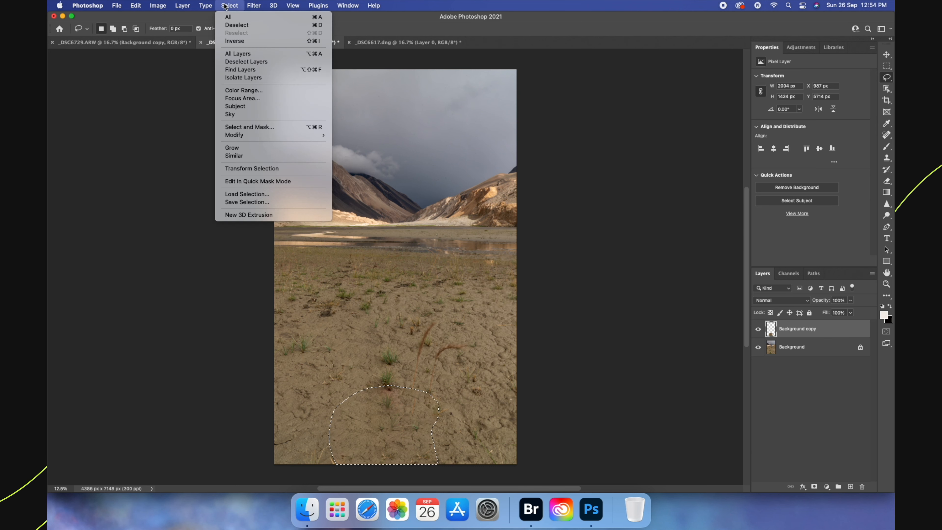
pyautogui.click(239, 24)
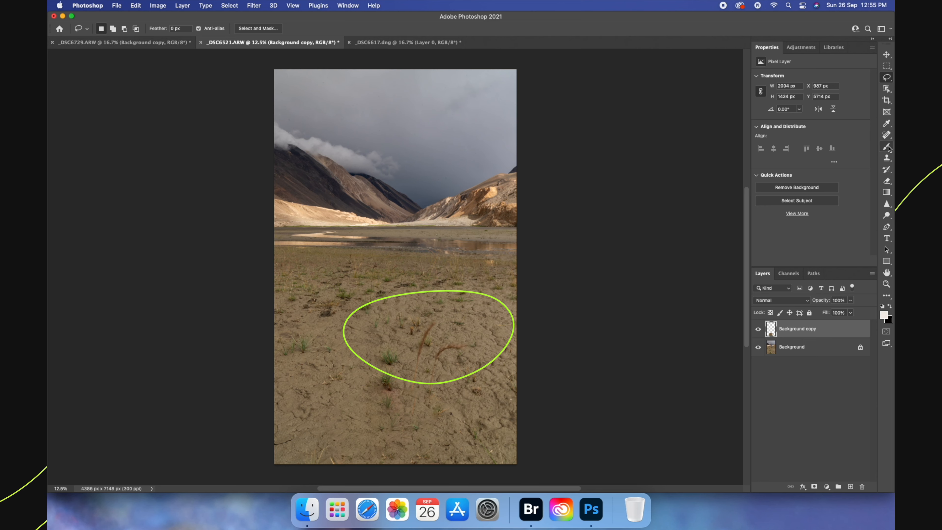
# - Try to paint out the two reddish twigs in the middle of the ground with the Spot Healing Brush
pyautogui.click(887, 136)
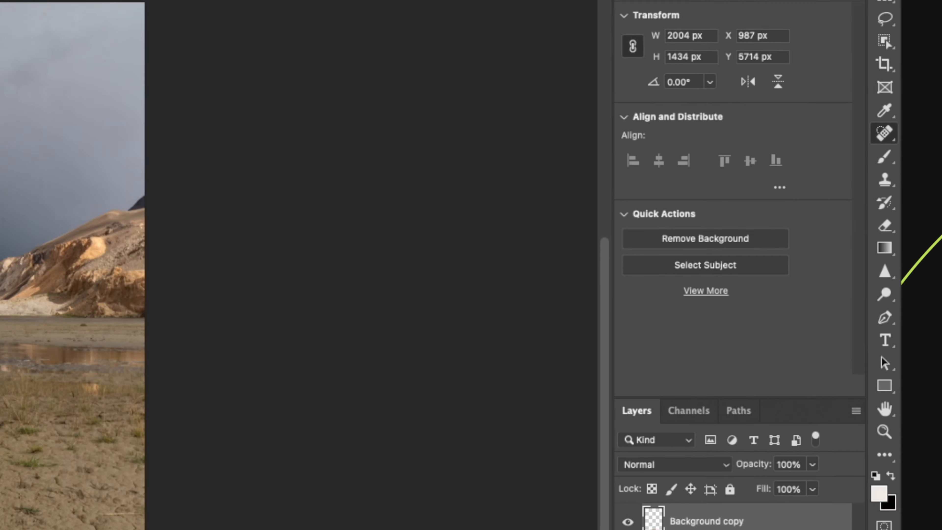
pyautogui.moveTo(432, 325); pyautogui.dragTo(418, 366)
pyautogui.moveTo(465, 347)
pyautogui.mouseDown()
pyautogui.moveTo(438, 363)
pyautogui.moveTo(431, 386)
pyautogui.mouseUp()
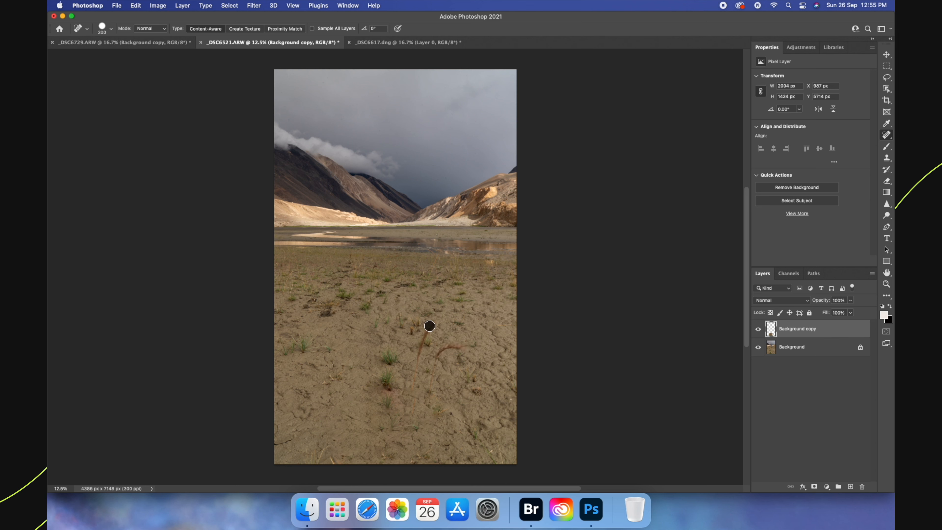
pyautogui.moveTo(430, 326)
pyautogui.mouseDown()
pyautogui.moveTo(421, 362)
pyautogui.moveTo(449, 350)
pyautogui.moveTo(428, 369)
pyautogui.moveTo(428, 383)
pyautogui.moveTo(418, 355)
pyautogui.moveTo(432, 319)
pyautogui.mouseUp()
# - Unlock the Background layer and use the Clone Stamp to cover the two reddish twigs with nearby clean ground
pyautogui.click(887, 158)
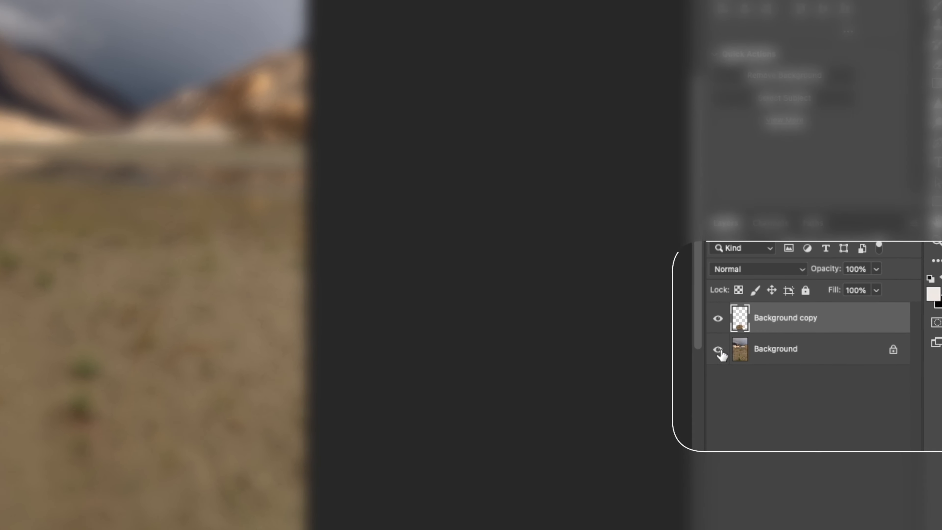
pyautogui.click(740, 349)
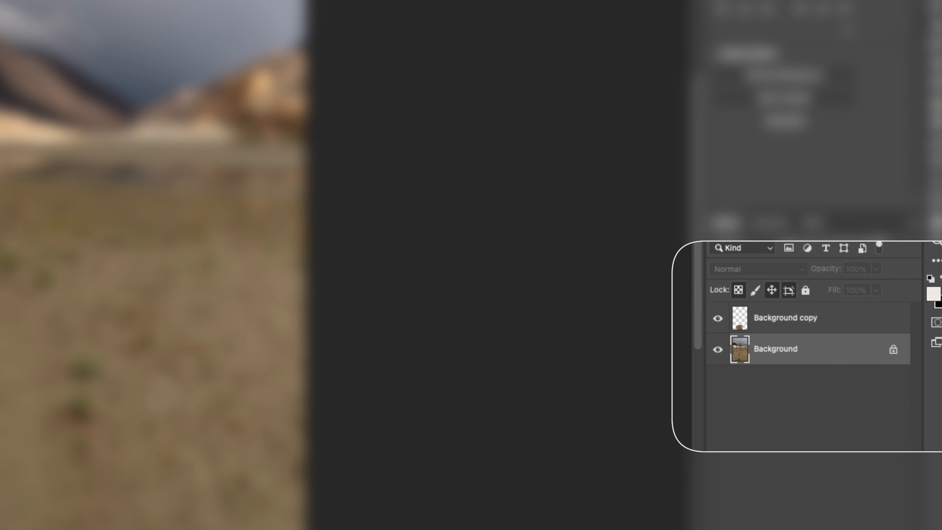
pyautogui.click(891, 349)
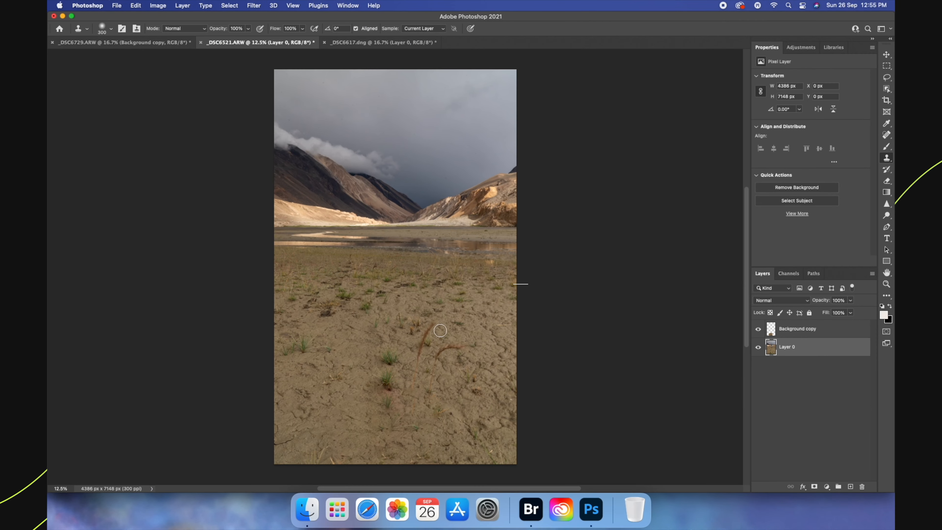
pyautogui.keyDown('alt'); pyautogui.click(396, 344); pyautogui.keyUp('alt')
pyautogui.moveTo(433, 321); pyautogui.dragTo(418, 366)
pyautogui.moveTo(473, 349)
pyautogui.mouseDown()
pyautogui.moveTo(439, 356)
pyautogui.moveTo(431, 389)
pyautogui.mouseUp()
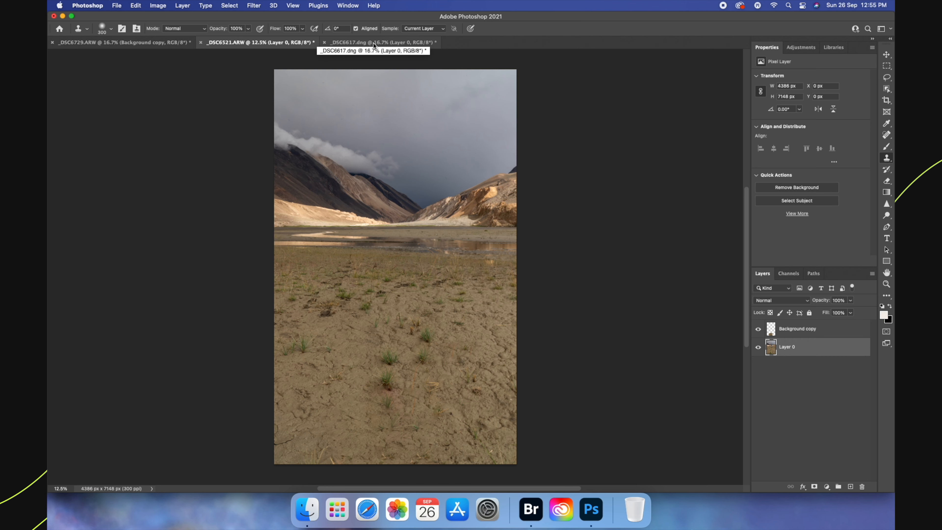
pyautogui.click(887, 54)
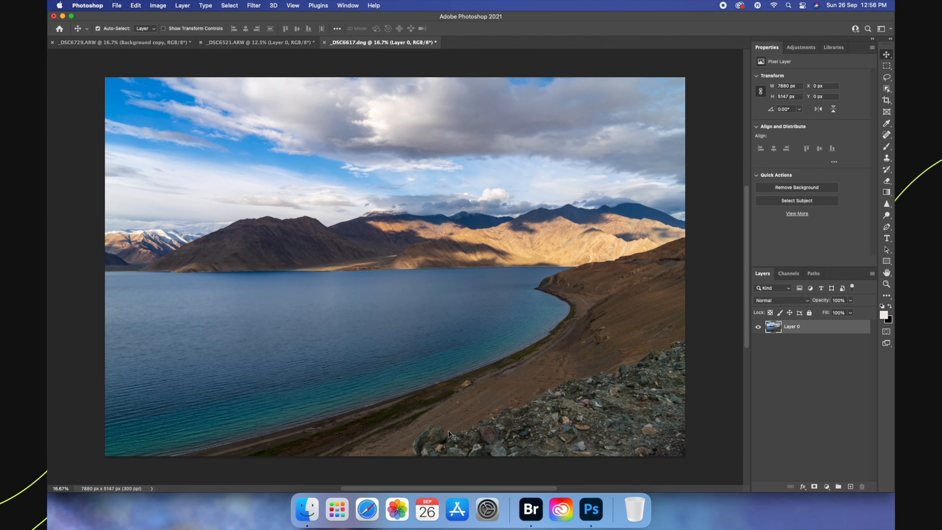
pyautogui.moveTo(448, 432); pyautogui.dragTo(447, 448)
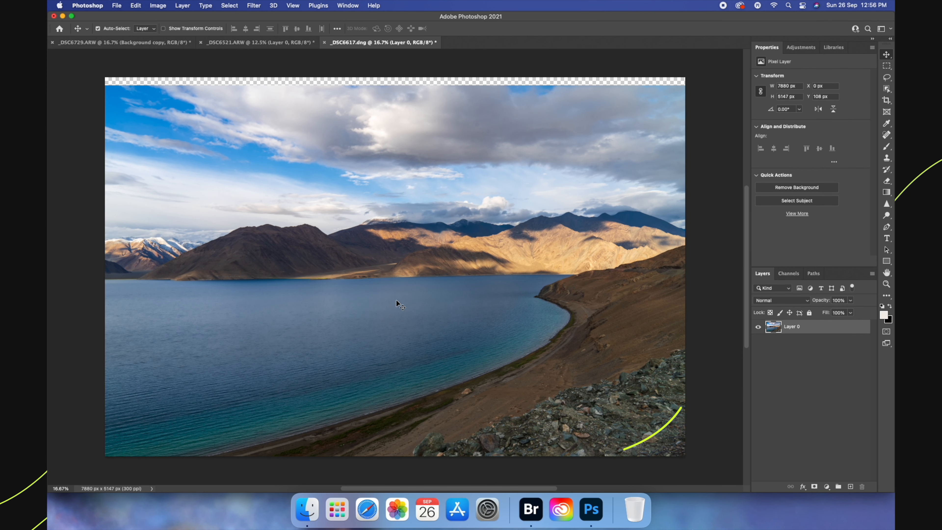
pyautogui.moveTo(397, 300); pyautogui.dragTo(397, 290)
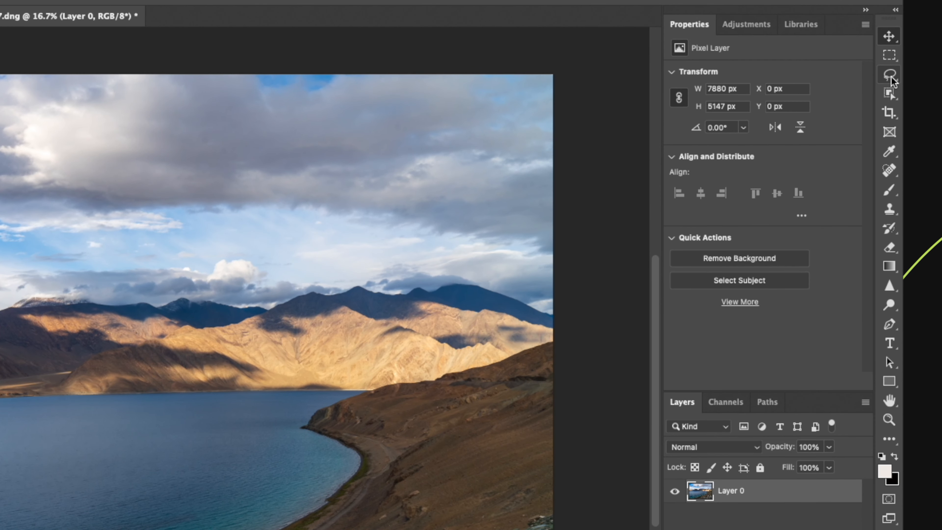
# - In _DSC6617.dng, lasso the rocky slope in the photo's lower-right corner, fill it with Content-Aware contents at 100% opacity, and deselect
pyautogui.click(890, 75)
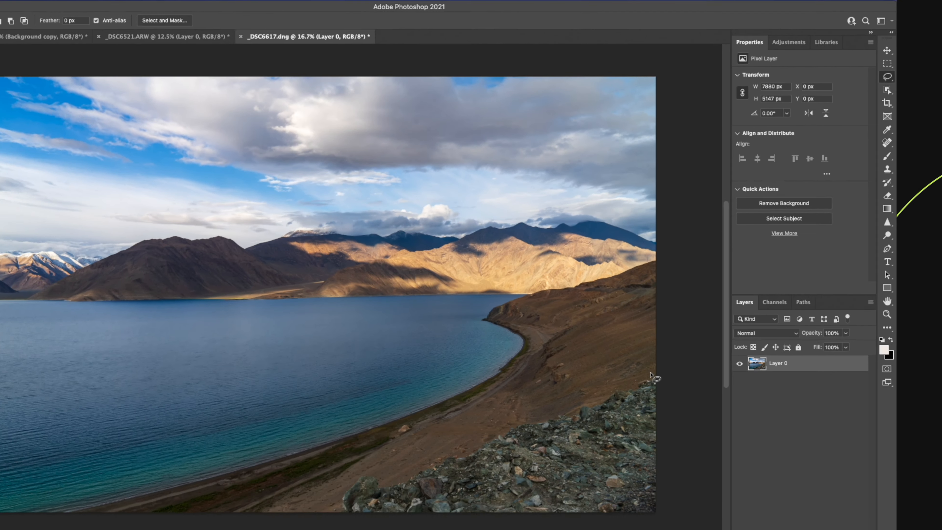
pyautogui.moveTo(553, 500)
pyautogui.mouseDown()
pyautogui.moveTo(557, 379)
pyautogui.moveTo(441, 419)
pyautogui.moveTo(404, 451)
pyautogui.moveTo(682, 467)
pyautogui.moveTo(702, 438)
pyautogui.moveTo(702, 337)
pyautogui.mouseUp()
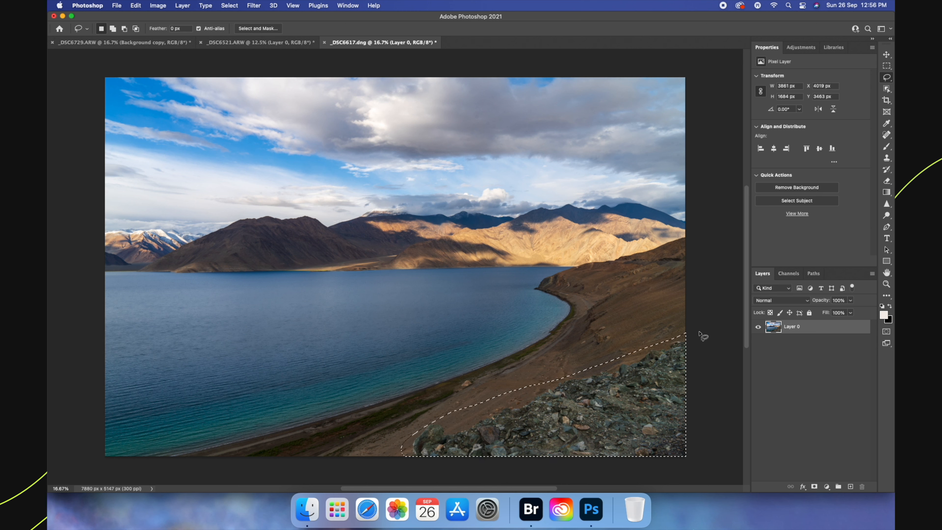
pyautogui.rightClick(562, 364)
pyautogui.click(572, 417)
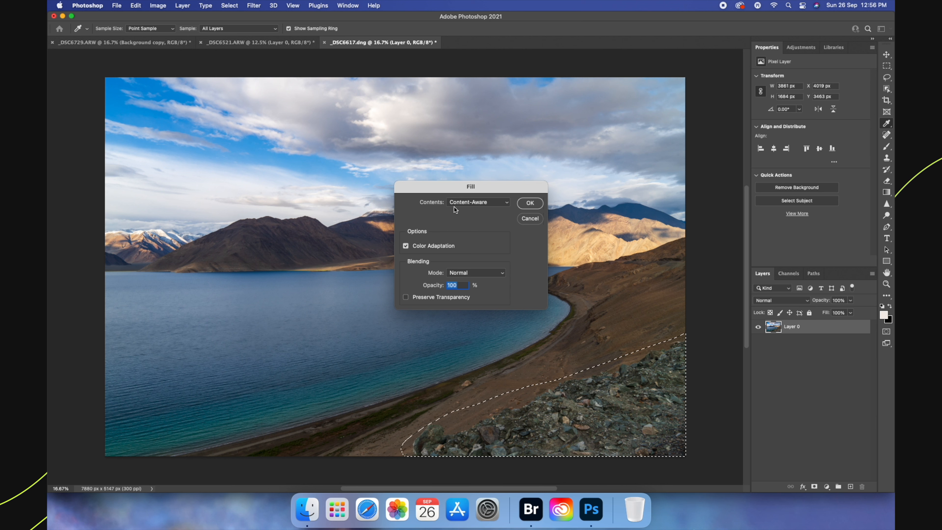
pyautogui.click(502, 204)
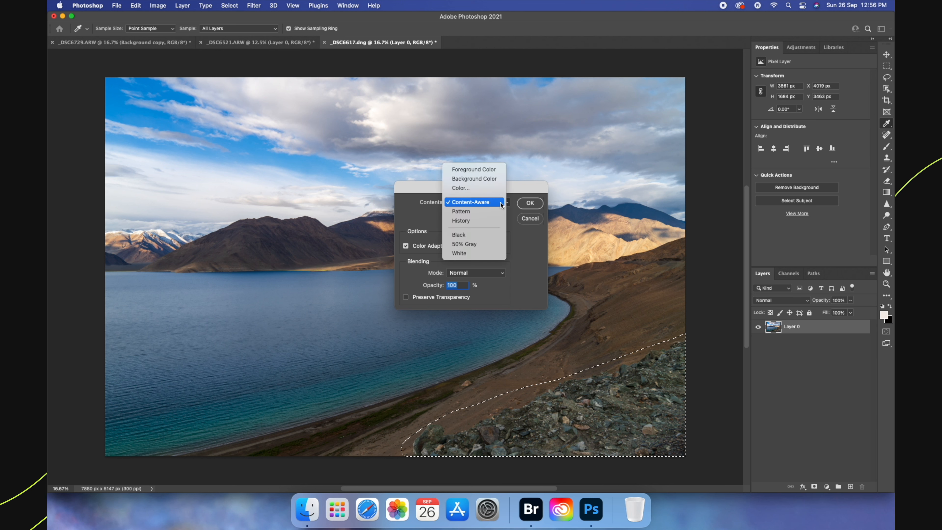
pyautogui.click(502, 204)
pyautogui.click(531, 203)
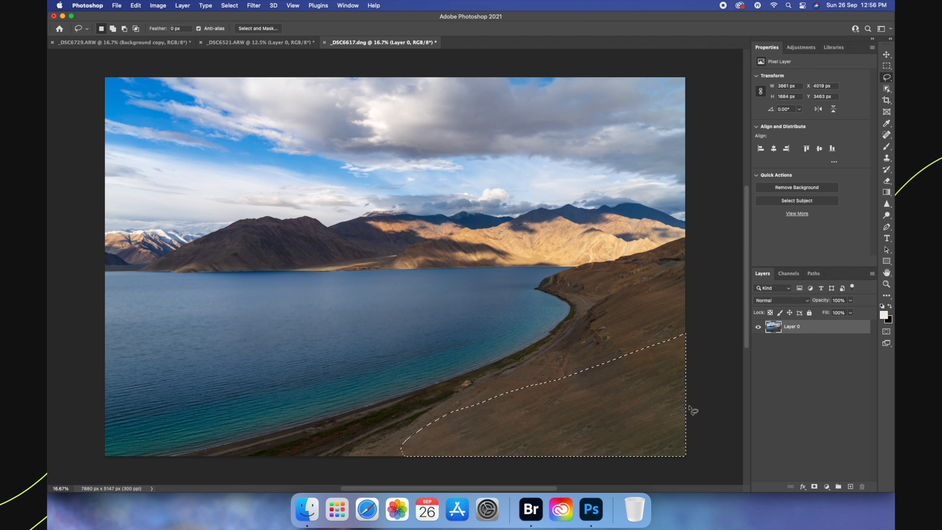
pyautogui.press('super+d')
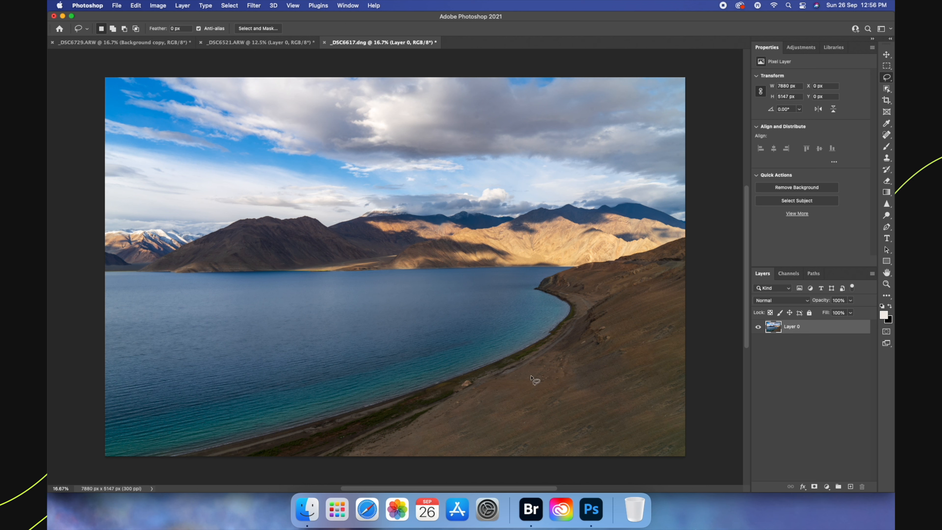
# - Review the retouched photos _DSC6729.ARW, _DSC6521.ARW and _DSC6617.dng in turn
pyautogui.click(88, 43)
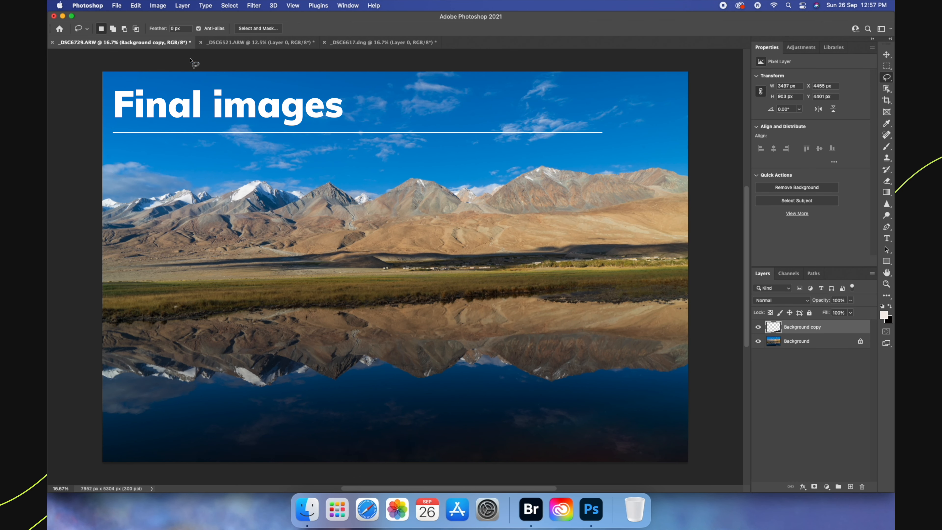
pyautogui.click(249, 42)
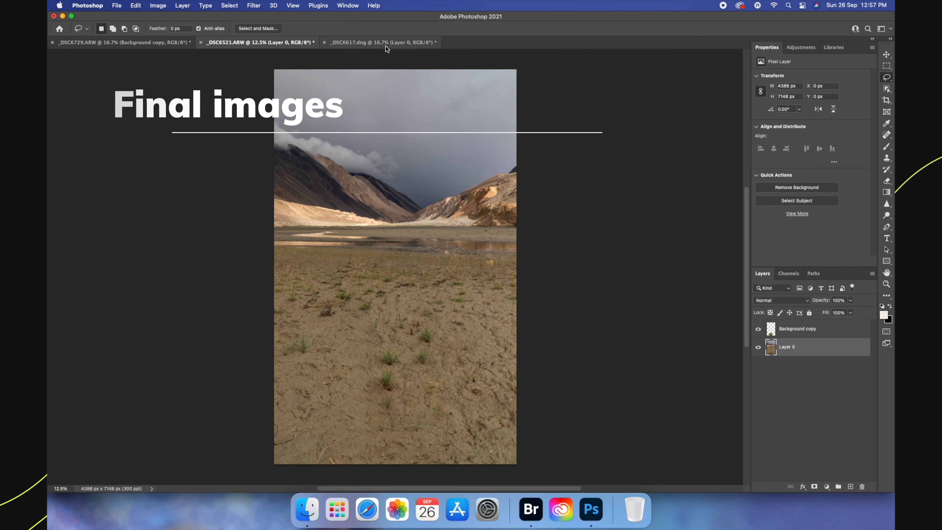
pyautogui.click(357, 42)
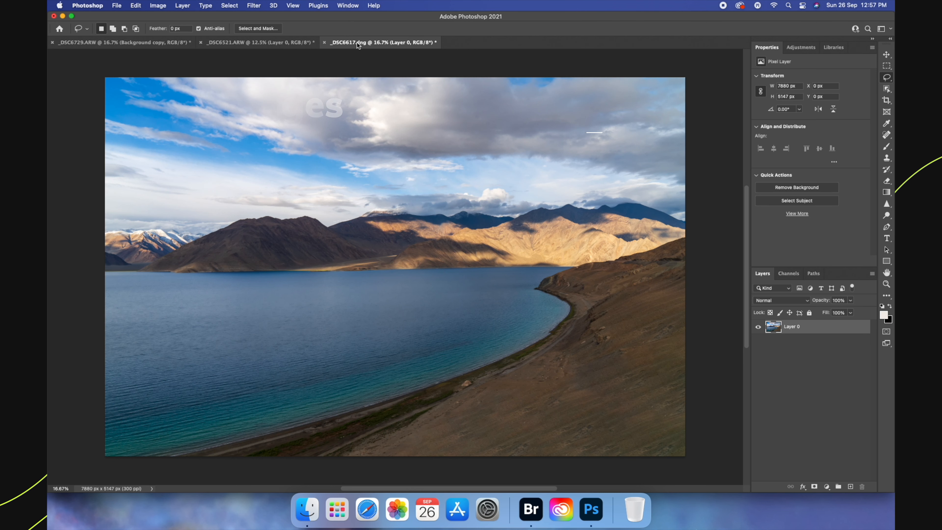